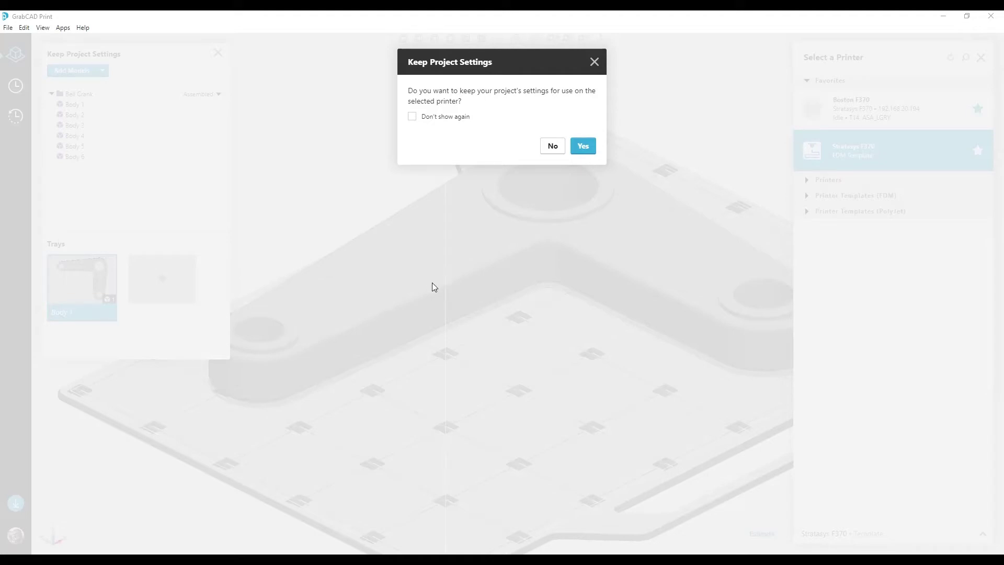
- Dismiss the Keep Project Settings prompt and printer list to examine the tray settings for the Stratasys F370 template
key("Return")
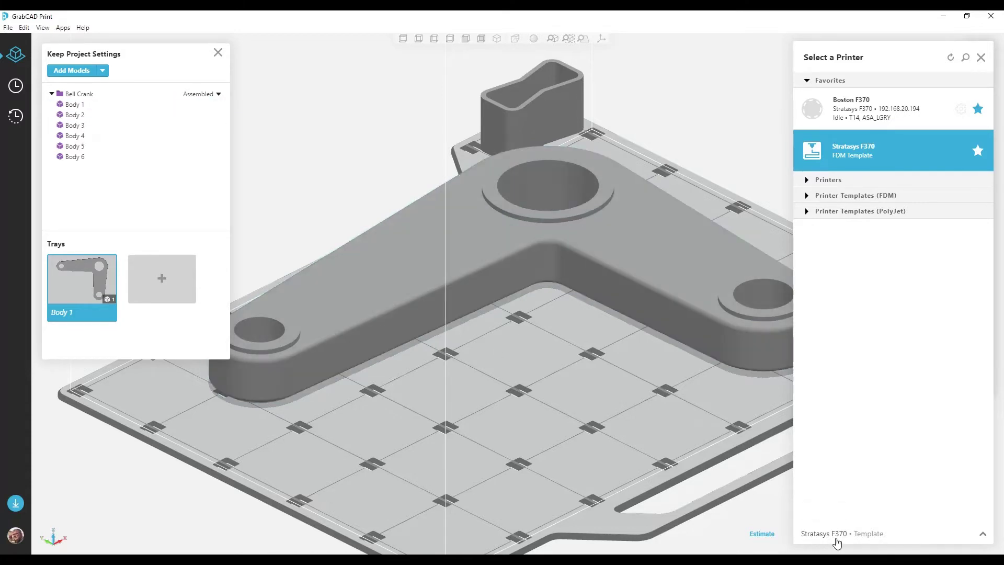
left_click(689, 494)
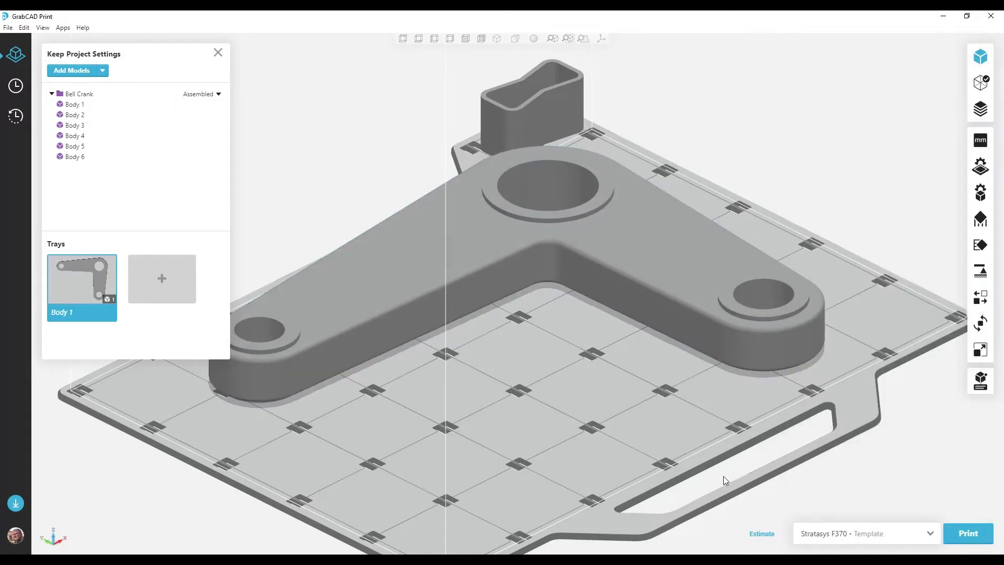
left_click(974, 169)
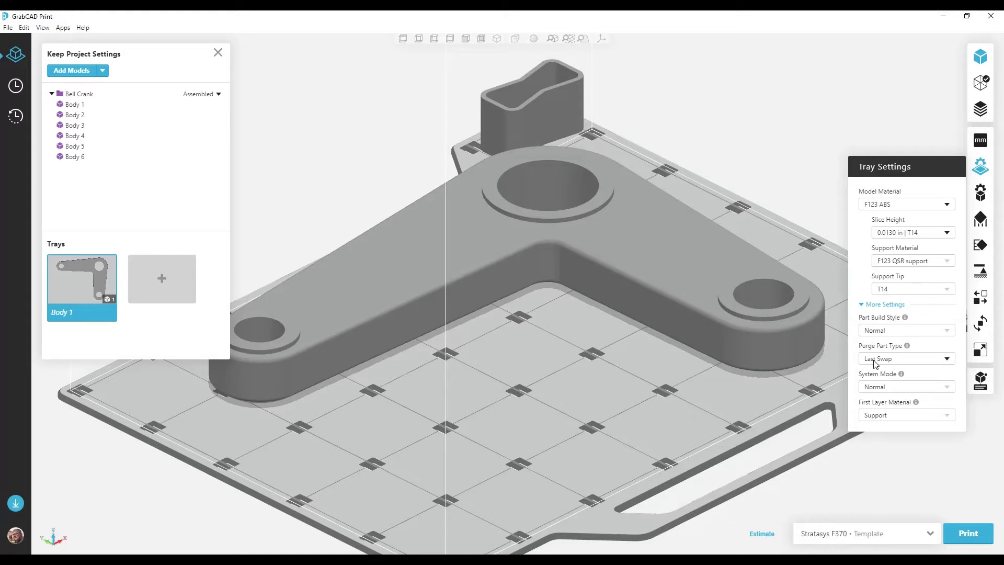
- Examine the model settings of the two inner arm bodies, Body 1 and Body 6, and of the outer Body 3
left_click(981, 192)
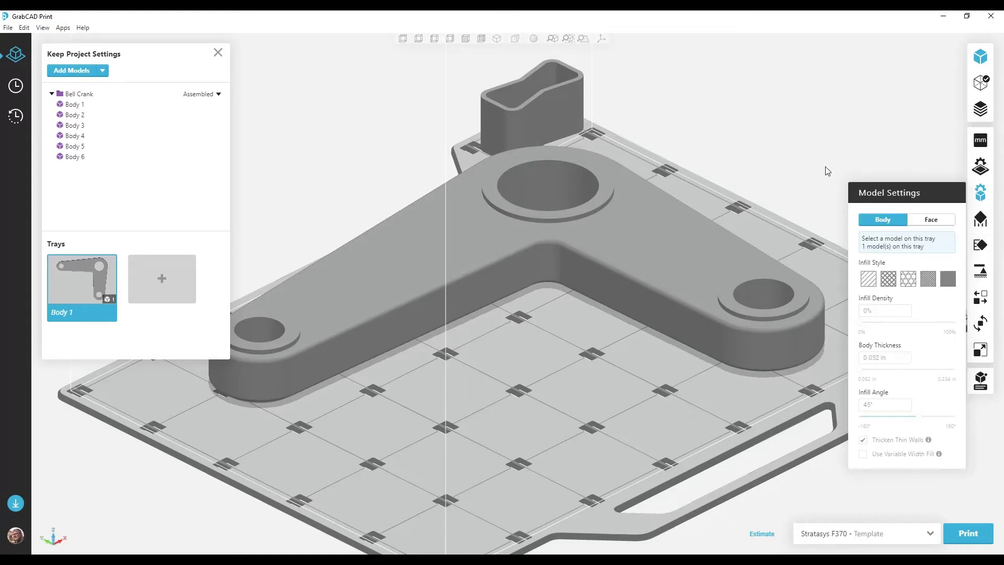
left_click(670, 238)
left_click(661, 250)
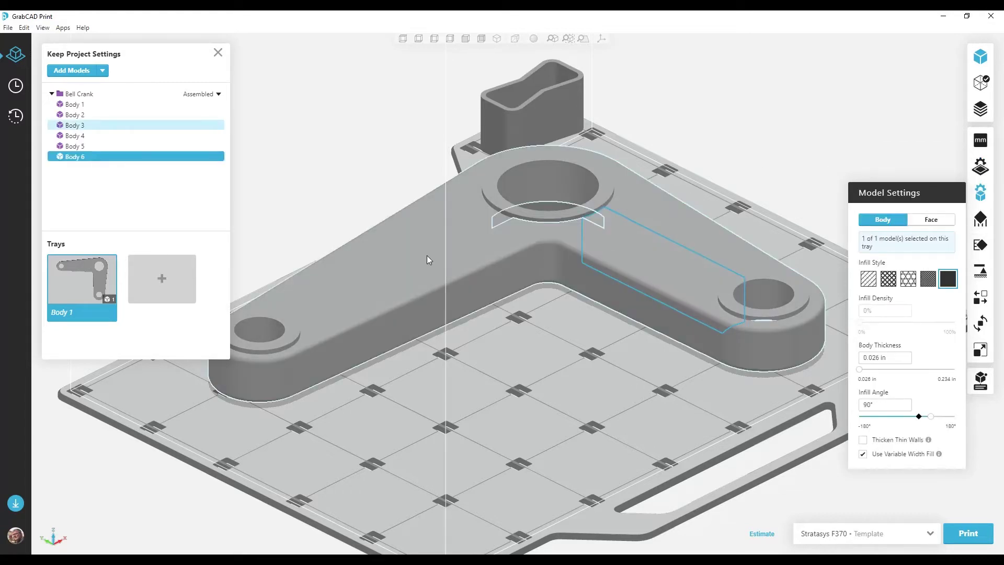
left_click(400, 262, "ctrl")
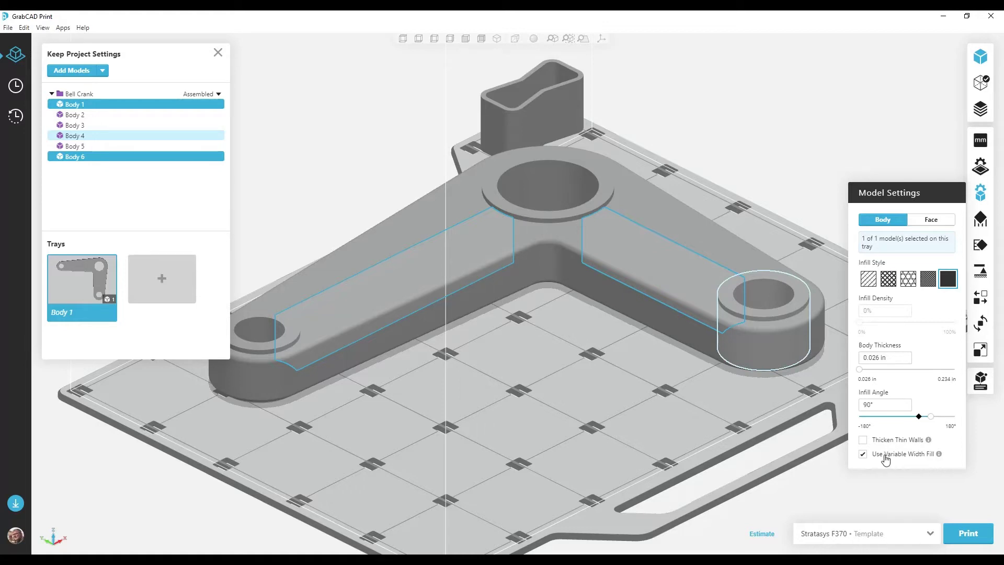
left_click(697, 239)
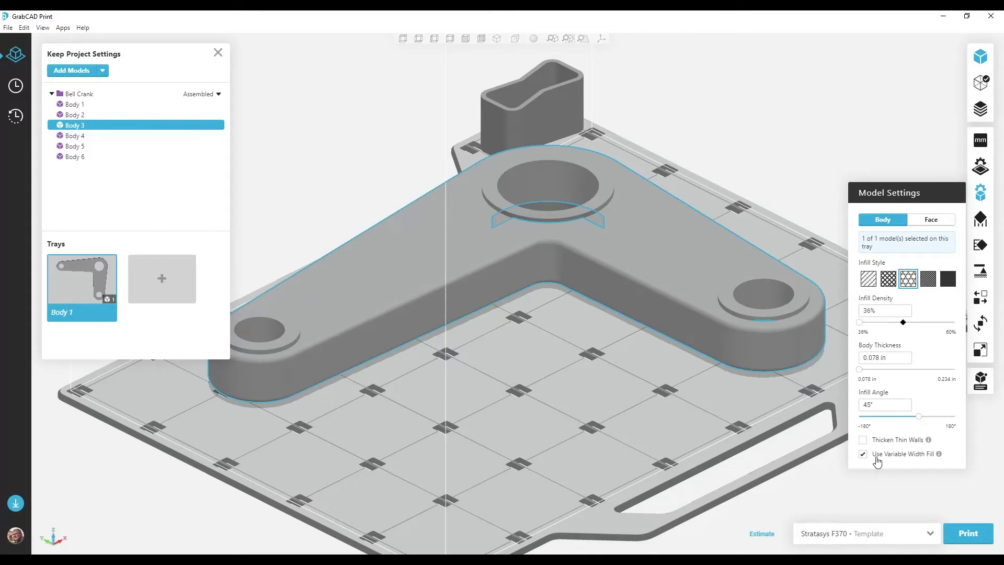
- Examine the model settings of the three cylindrical boss bodies and the support settings of the whole bell crank
left_click(763, 294)
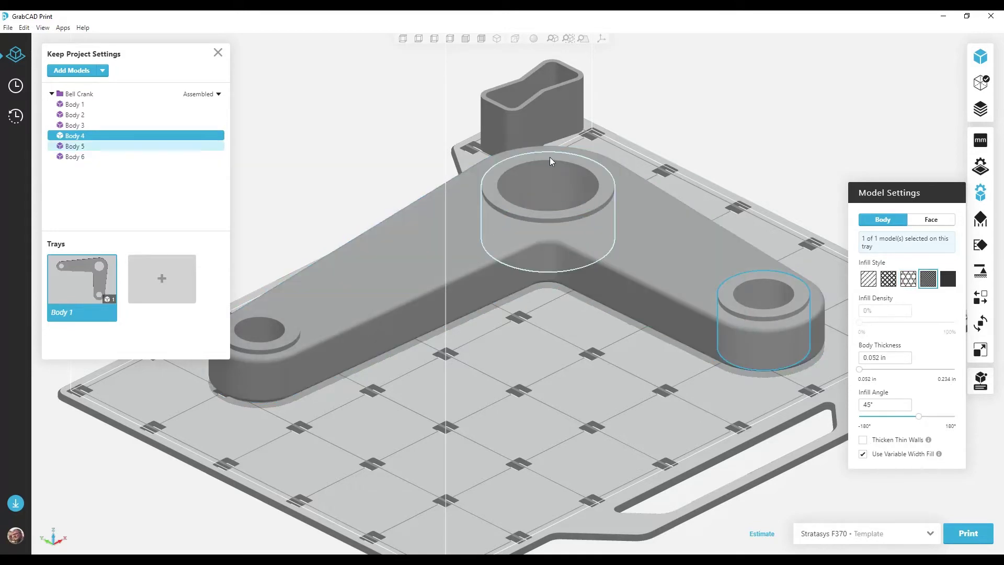
left_click(554, 174, "ctrl")
left_click(266, 338, "ctrl")
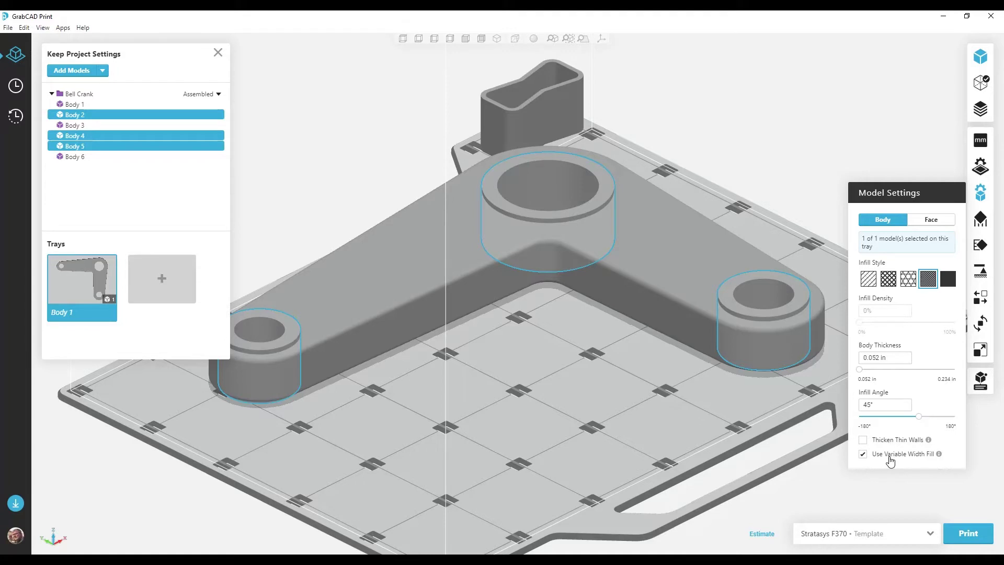
left_click(982, 222)
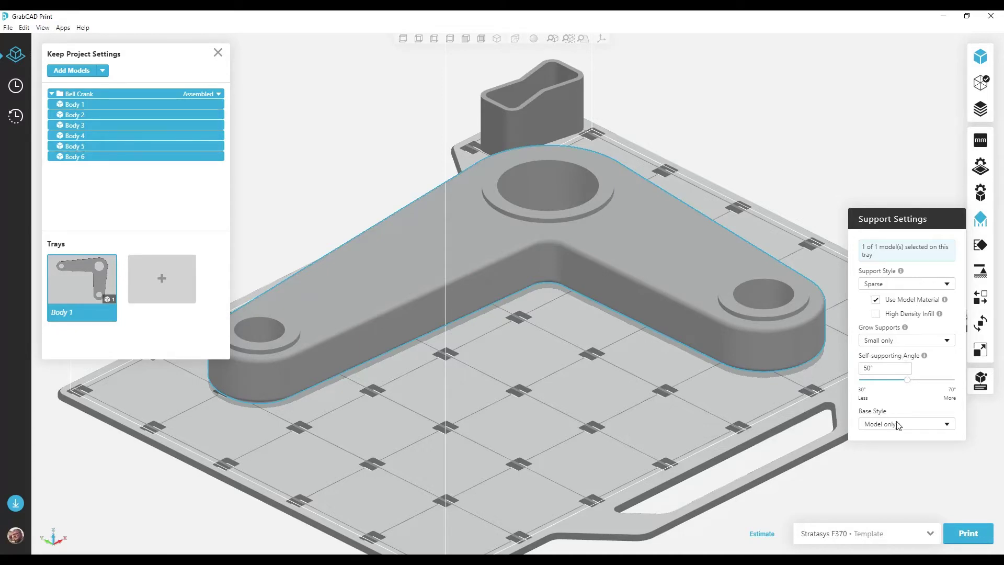
left_click(980, 221)
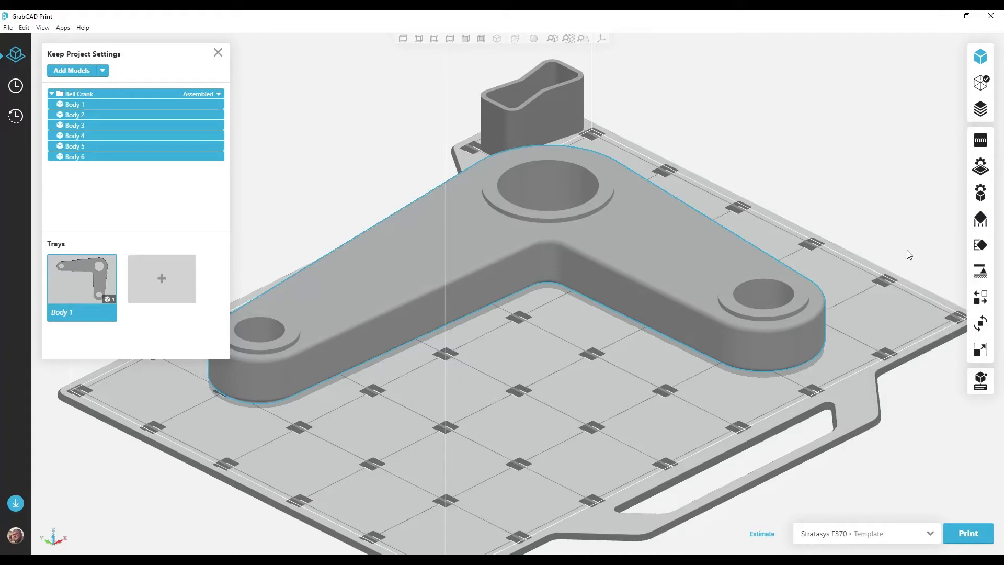
- Switch the printer to Boston F370 and keep the project's settings for it
left_click(827, 534)
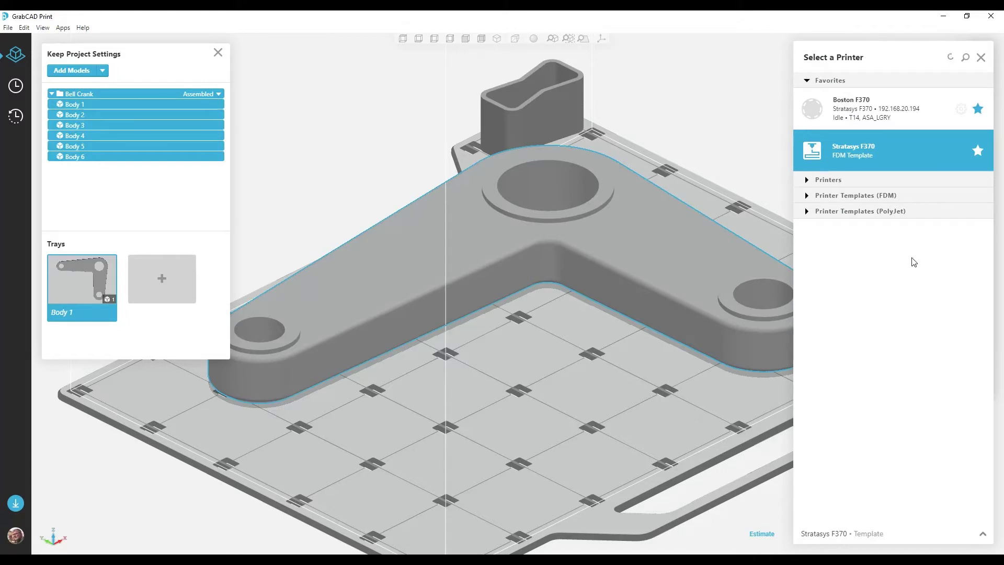
left_click(901, 107)
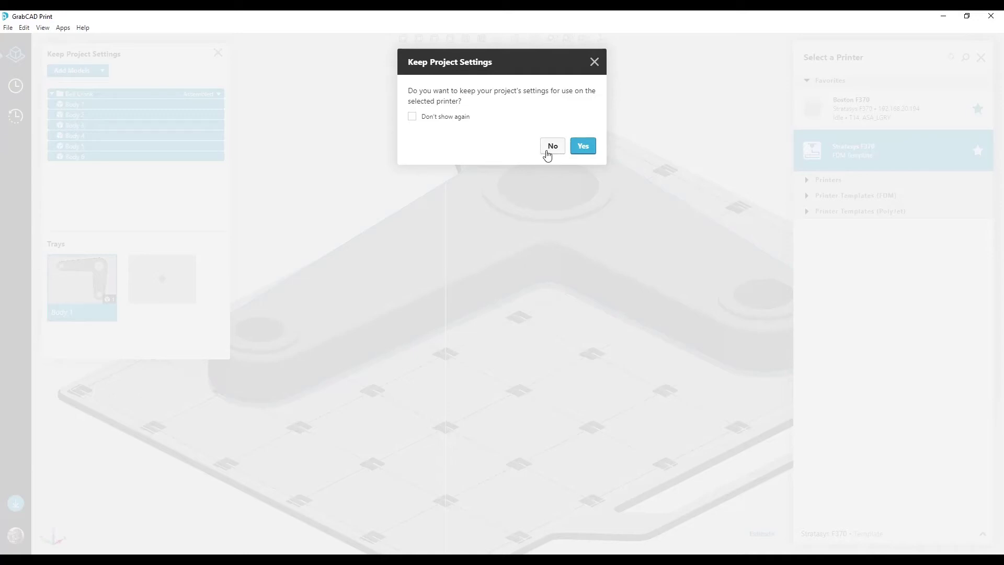
left_click(583, 146)
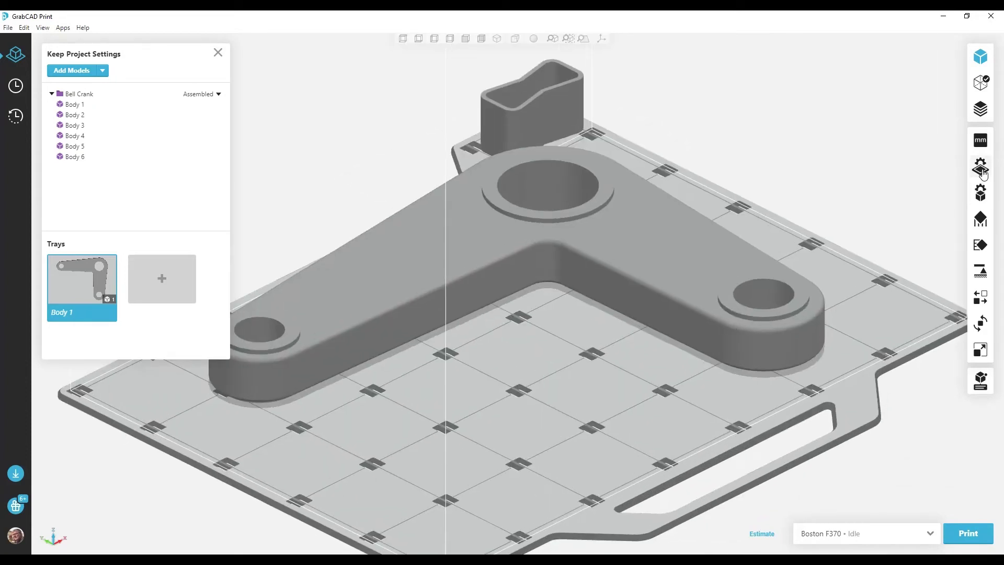
- Check which tray settings and infill settings of Body 1, Body 6 and Body 3 carried over to the Boston F370
left_click(981, 172)
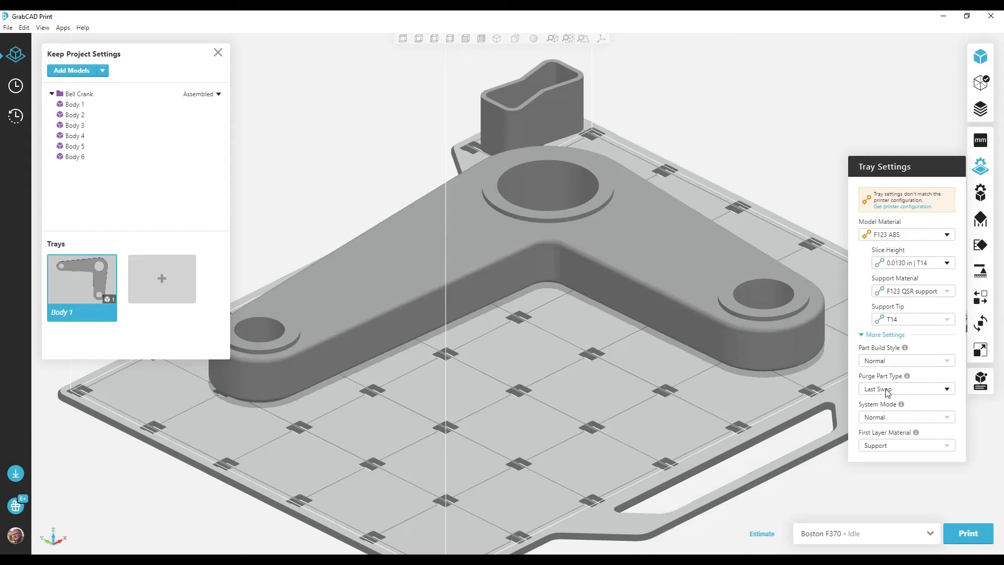
left_click(981, 192)
left_click(659, 237)
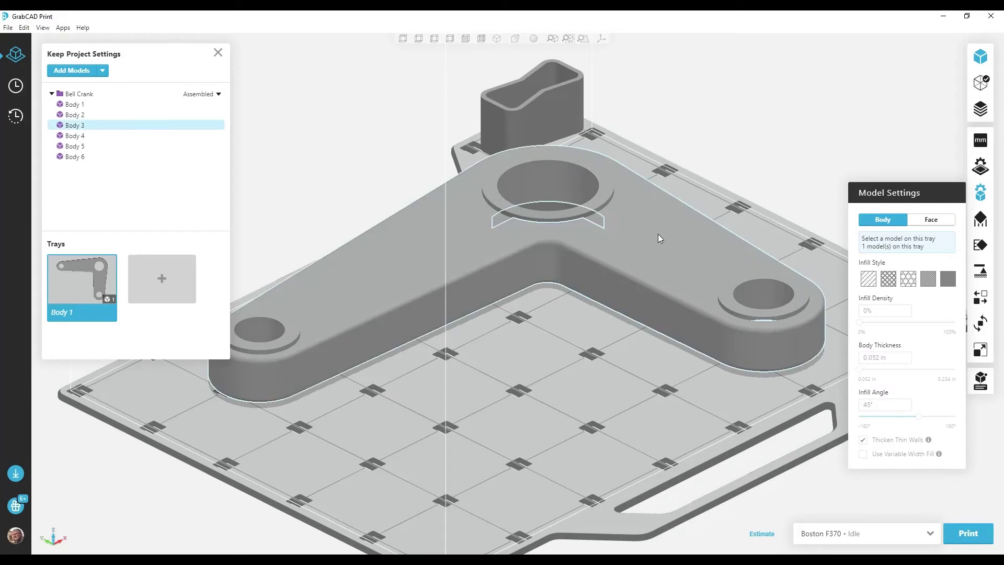
left_click(656, 239)
left_click(385, 286, "ctrl")
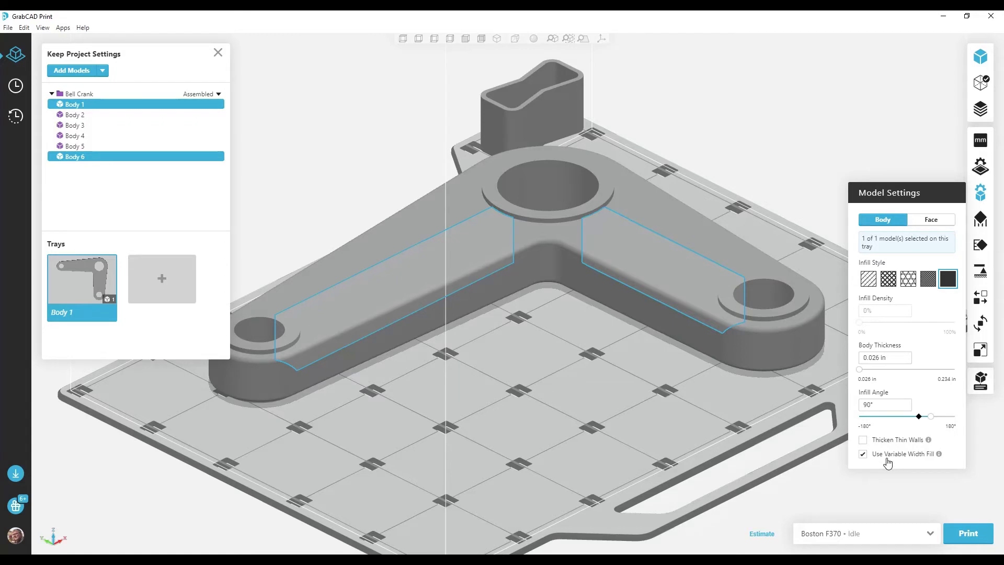
left_click(700, 227)
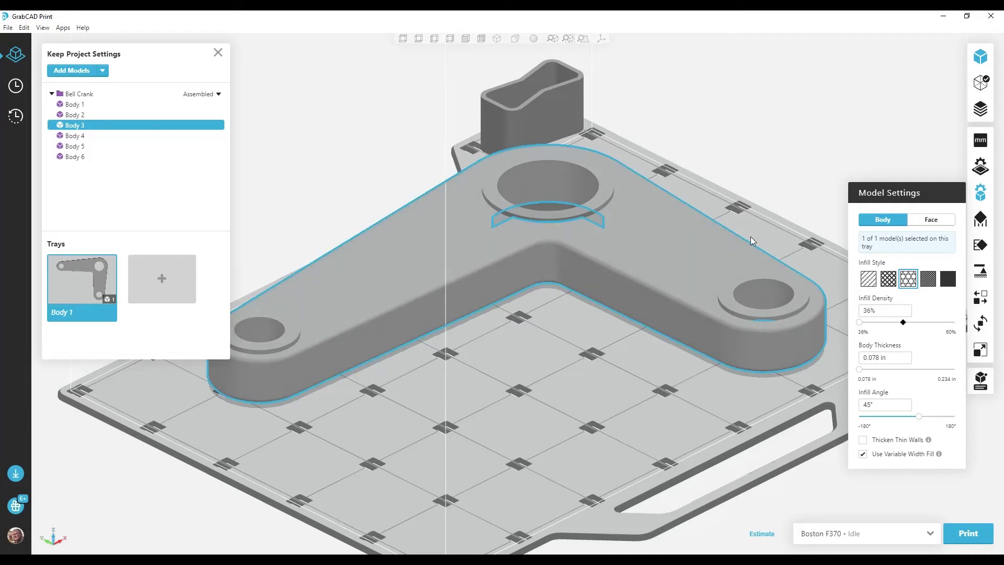
- Check the carried-over model settings of Body 2, Body 4 and Body 5 and the support settings on the Boston F370
left_click(749, 293)
left_click(570, 181, "ctrl")
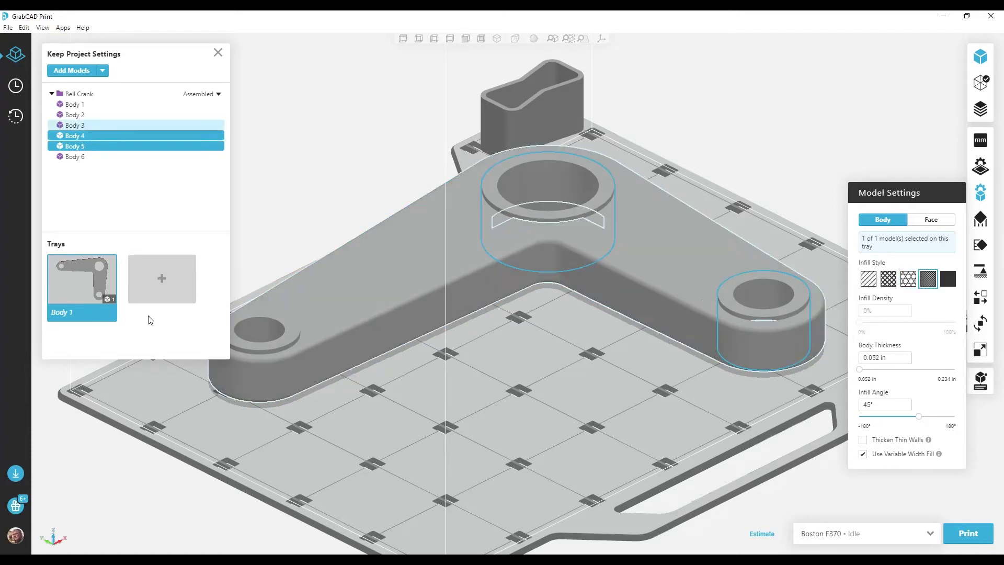
left_click(262, 328, "ctrl")
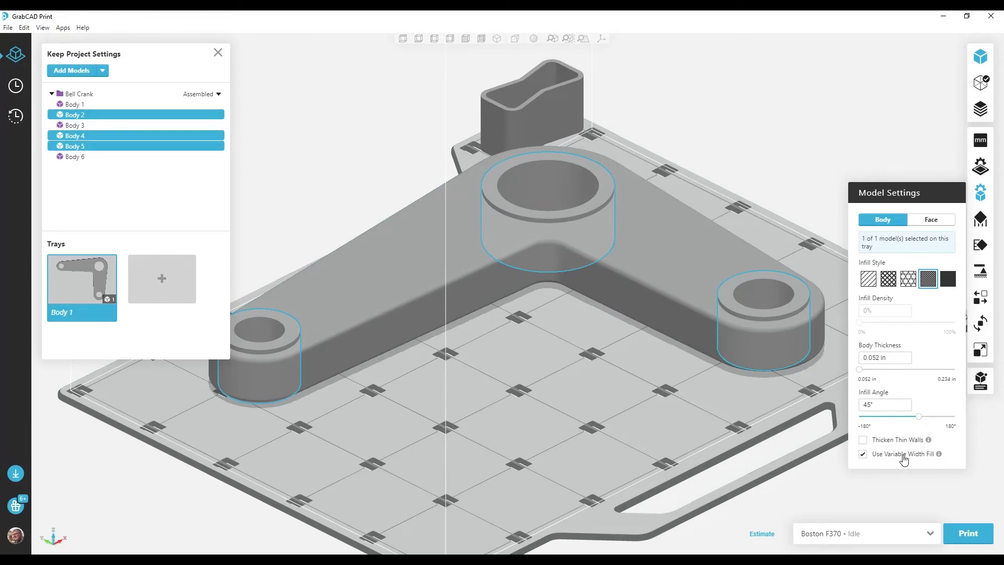
left_click(981, 219)
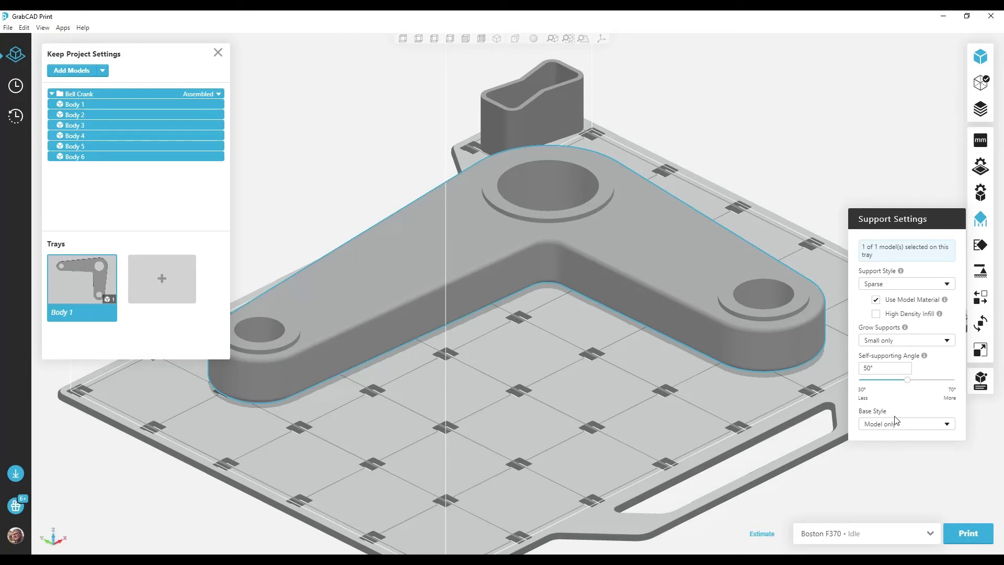
left_click(981, 219)
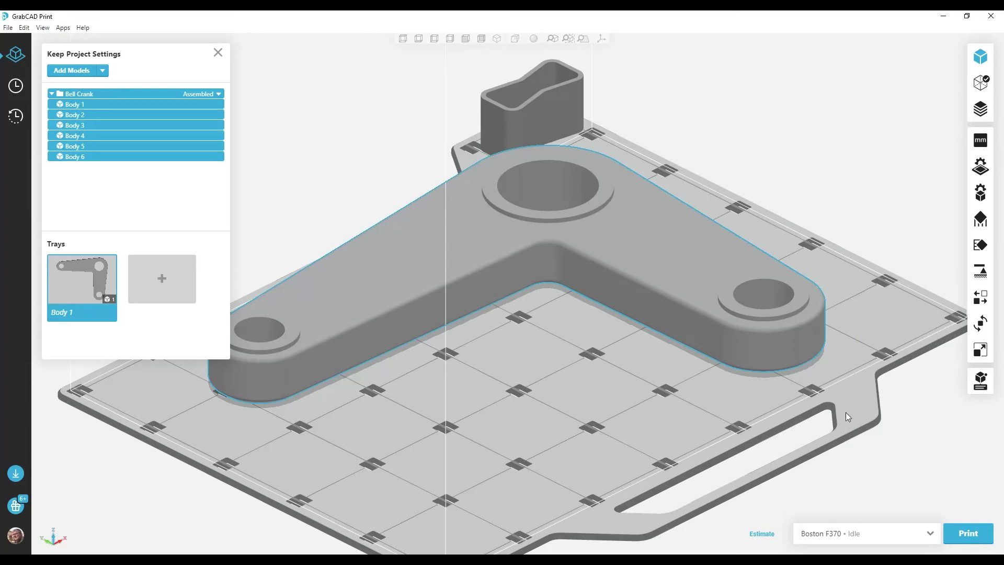
- Switch to the Stratasys F370 template, keeping the project's settings and choosing not to show the prompt again
left_click(809, 533)
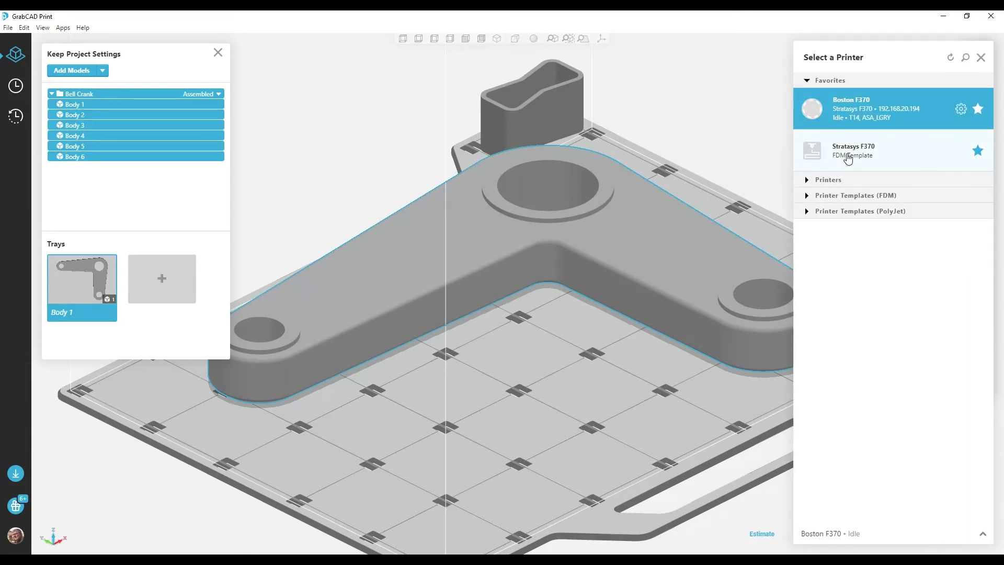
left_click(848, 156)
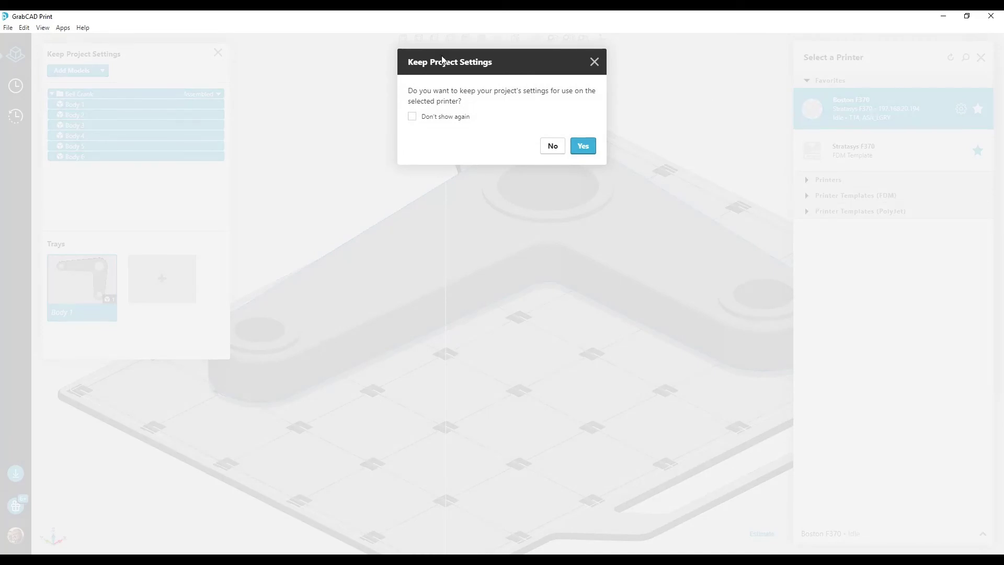
left_click(412, 121)
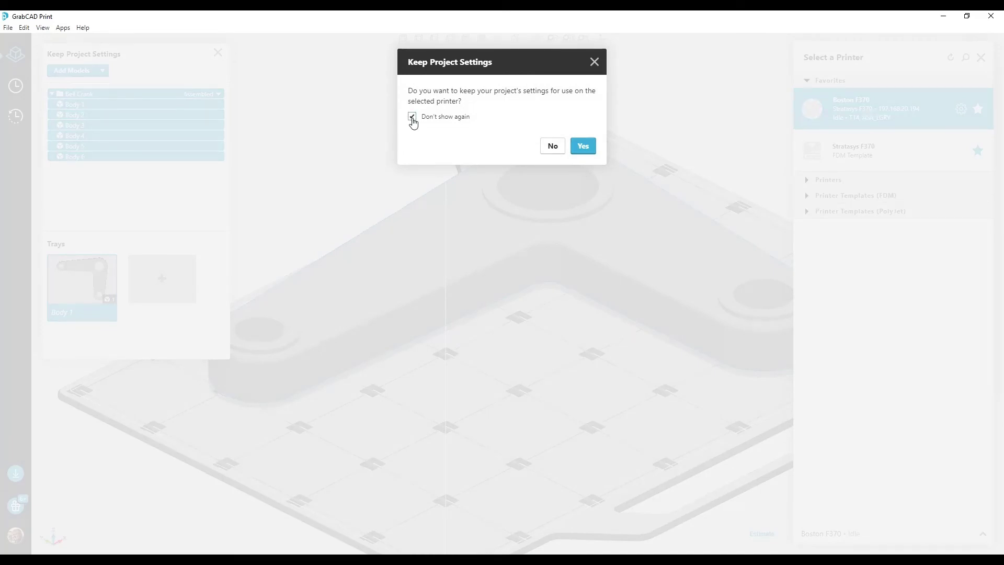
left_click(583, 147)
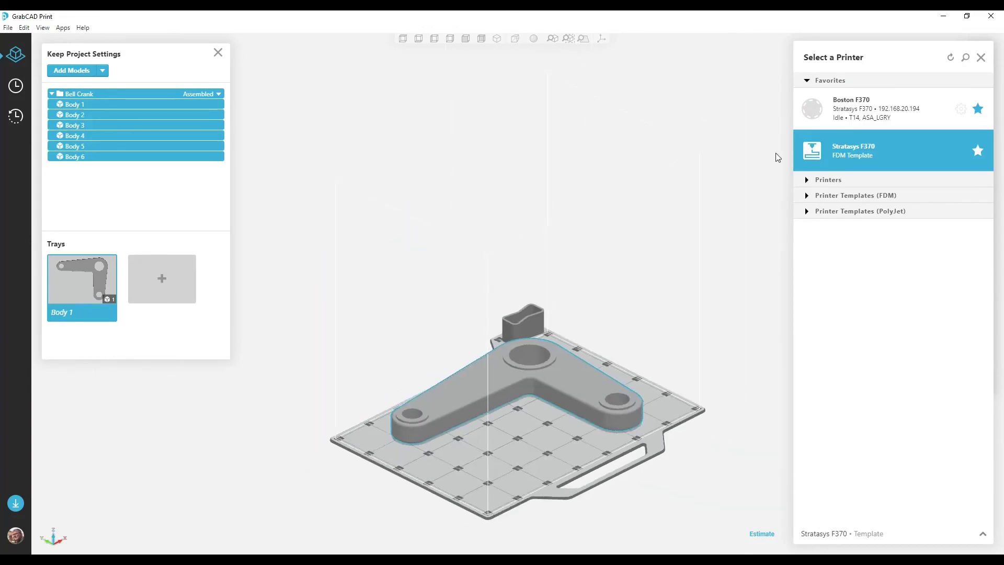
- Switch back to the Boston F370 printer and review its tray settings
left_click(848, 117)
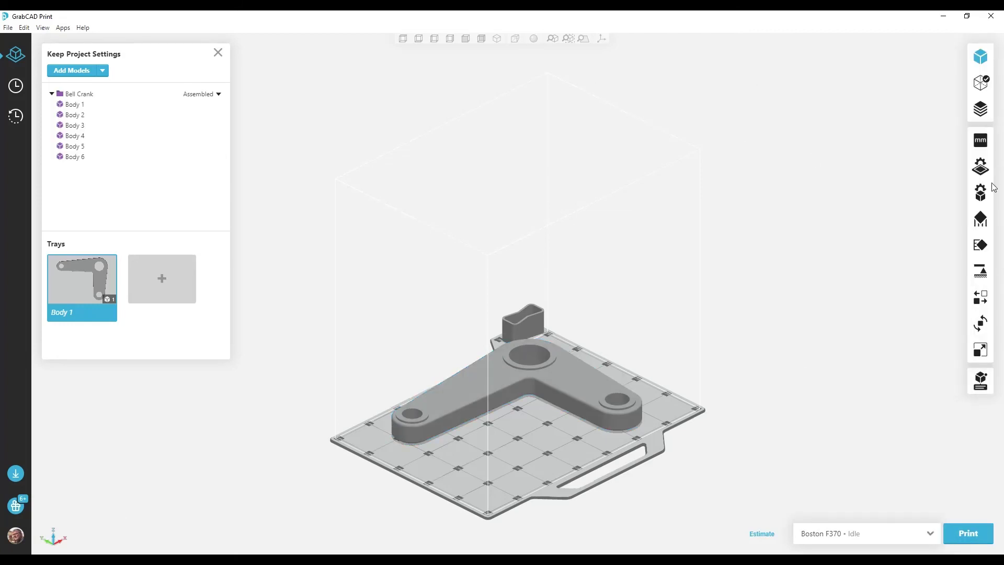
left_click(981, 167)
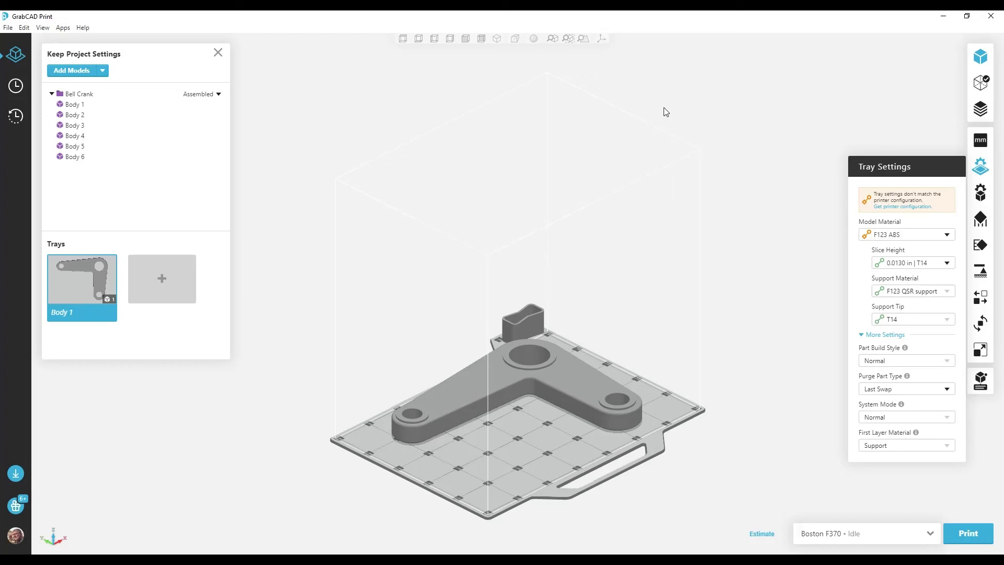
- Re-enable the dismissed warning about keeping project settings for the selected printer in the preferences and save them
left_click(7, 29)
left_click(27, 197)
left_click(371, 156)
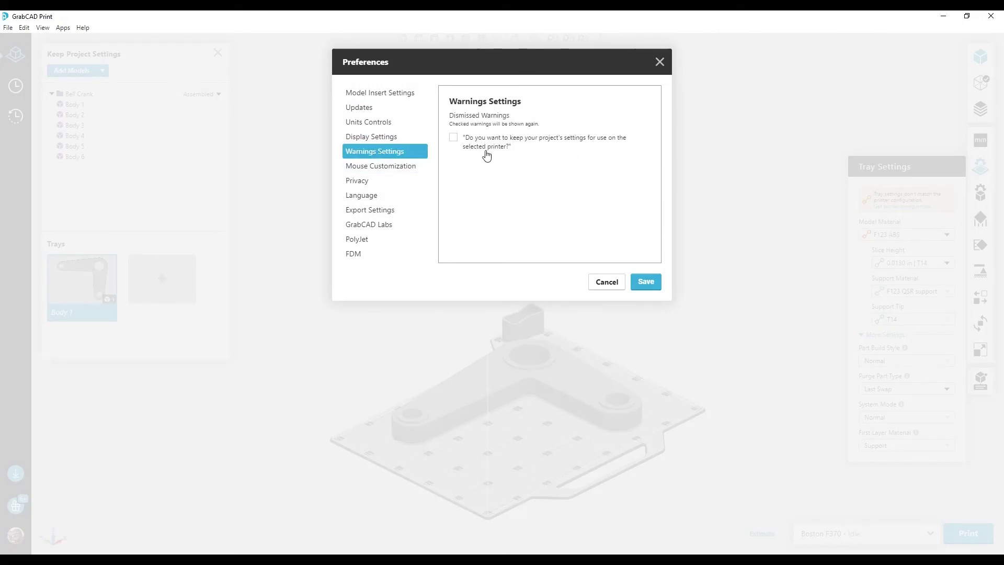
left_click(453, 139)
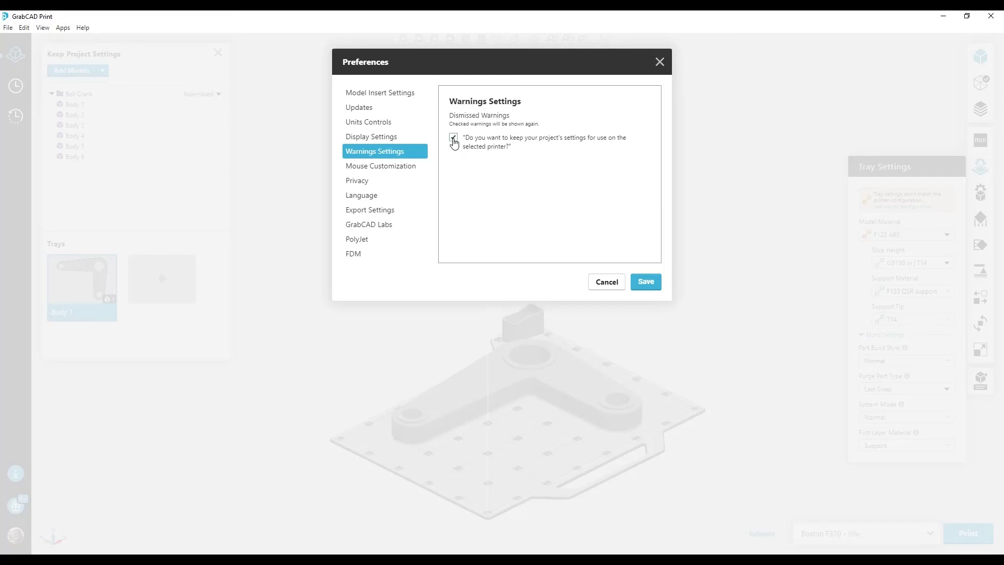
left_click(645, 282)
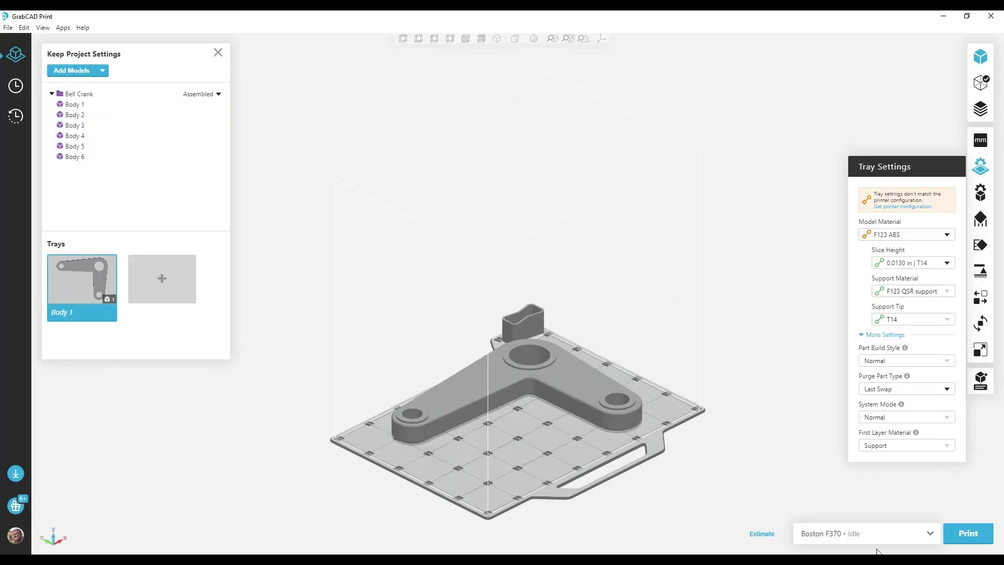
- Select the Stratasys F370 template as the printer to check that the Keep Project Settings prompt is restored
left_click(848, 533)
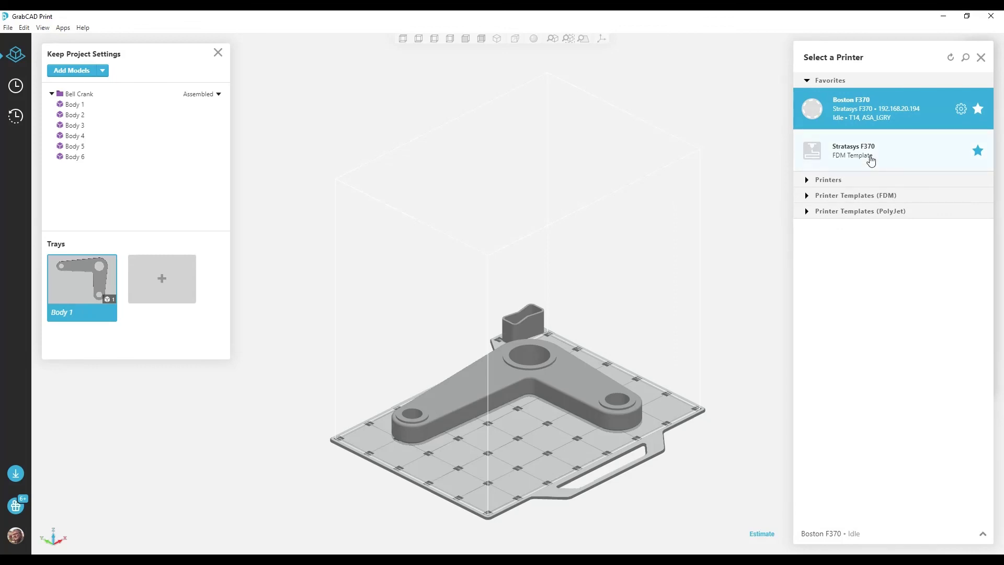
left_click(871, 160)
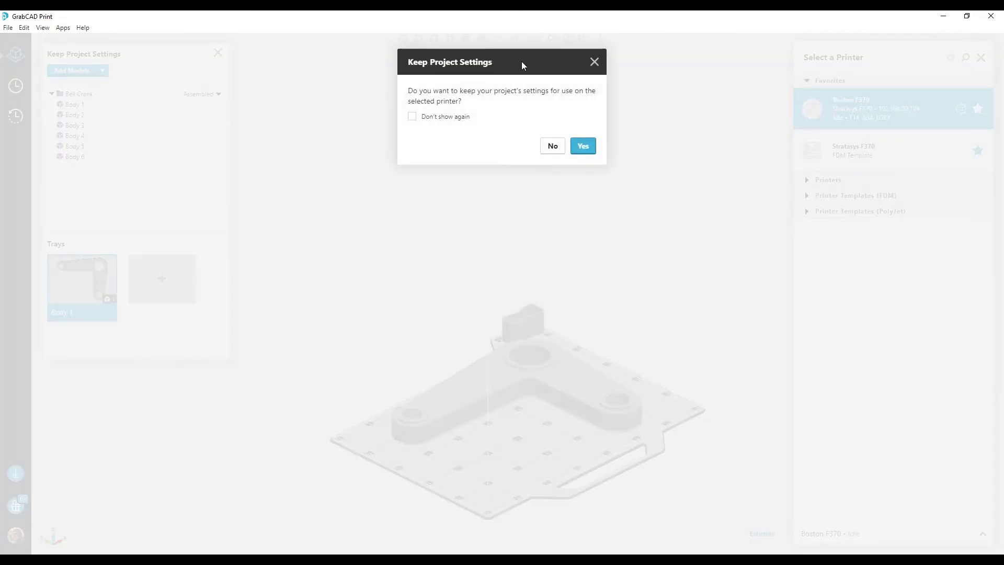